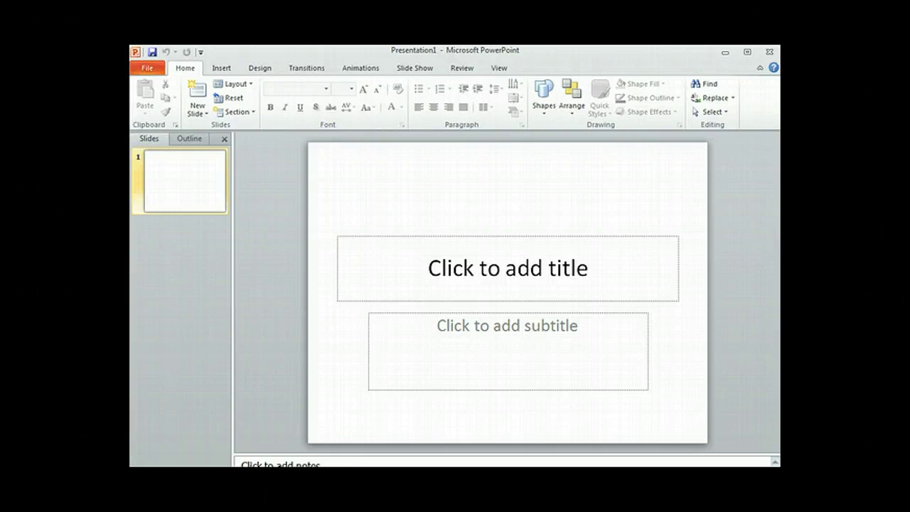
# Add two new title-and-content slides after the title slide
pyautogui.click(146, 469)
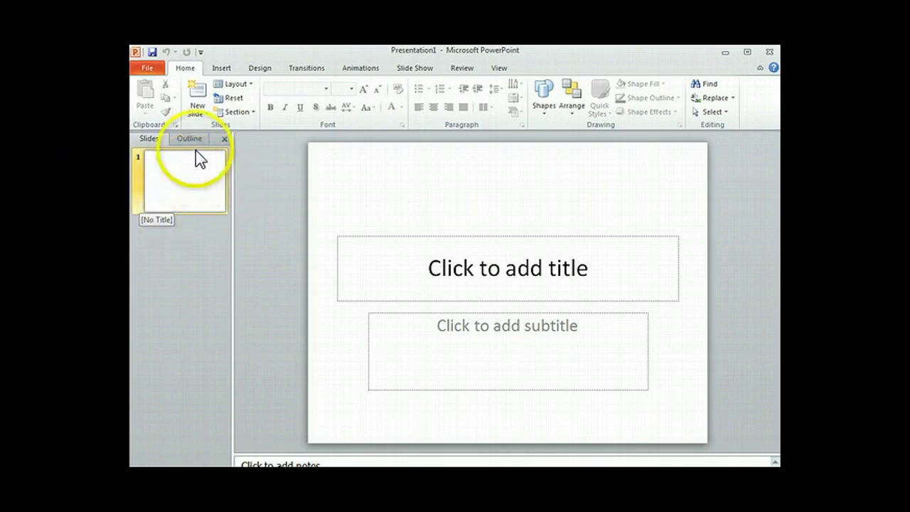
pyautogui.click(199, 100)
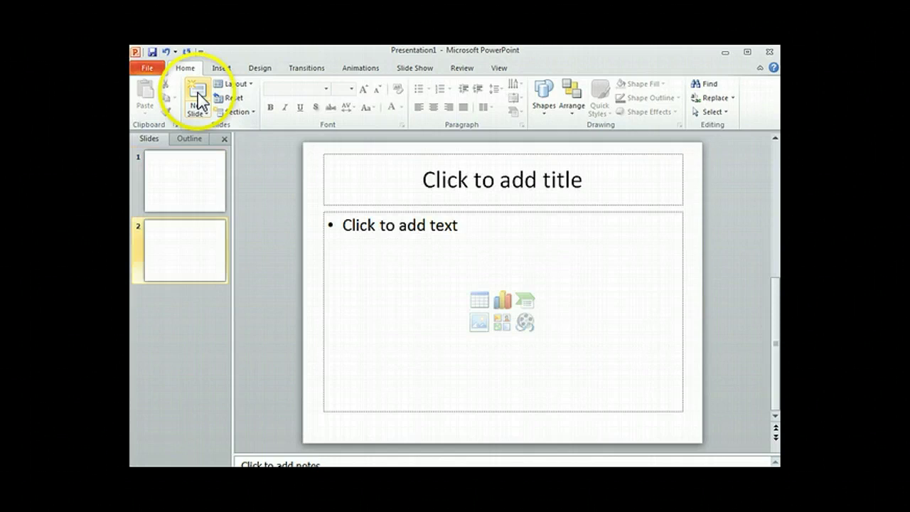
pyautogui.click(198, 99)
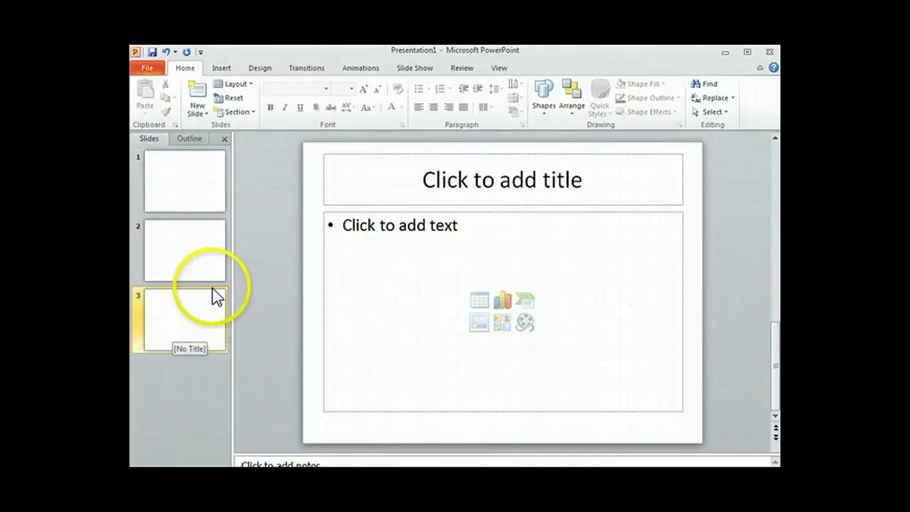
# Give every slide in the presentation a solid dark blue background fill chosen from the standard colour palette
pyautogui.click(264, 70)
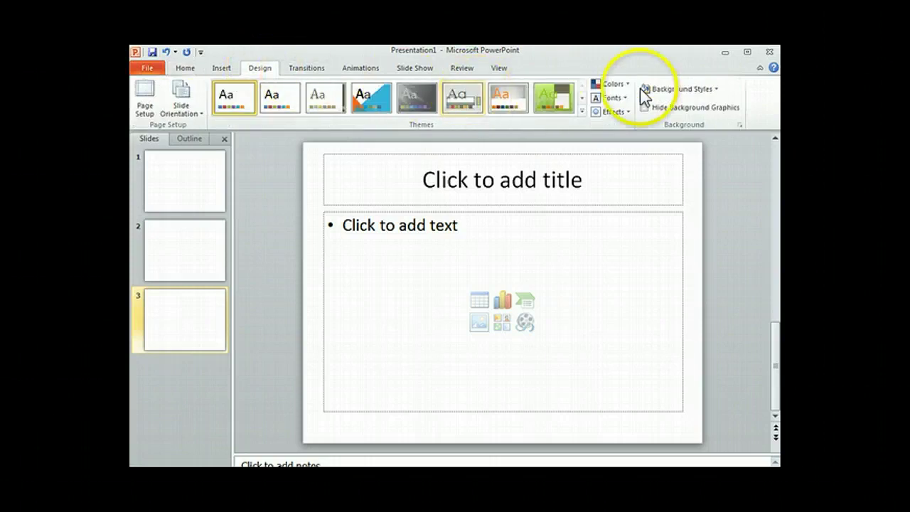
pyautogui.click(714, 90)
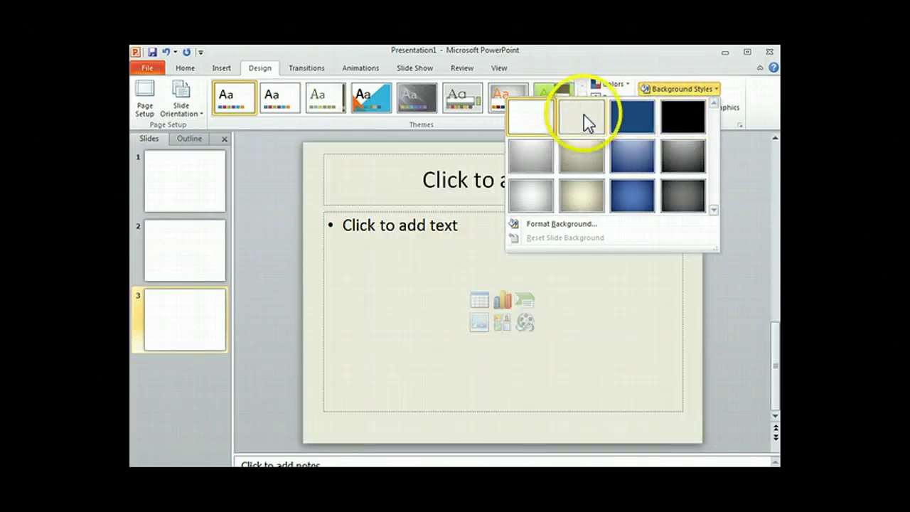
pyautogui.click(570, 224)
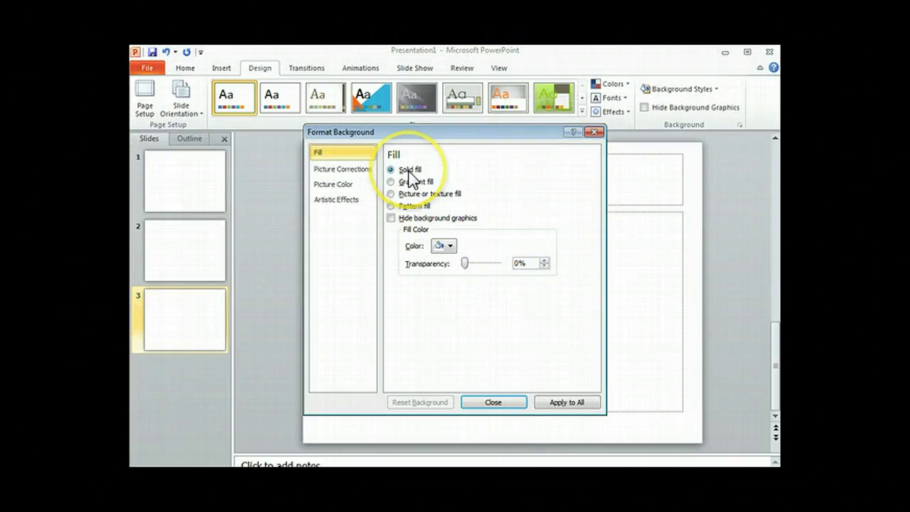
pyautogui.click(449, 246)
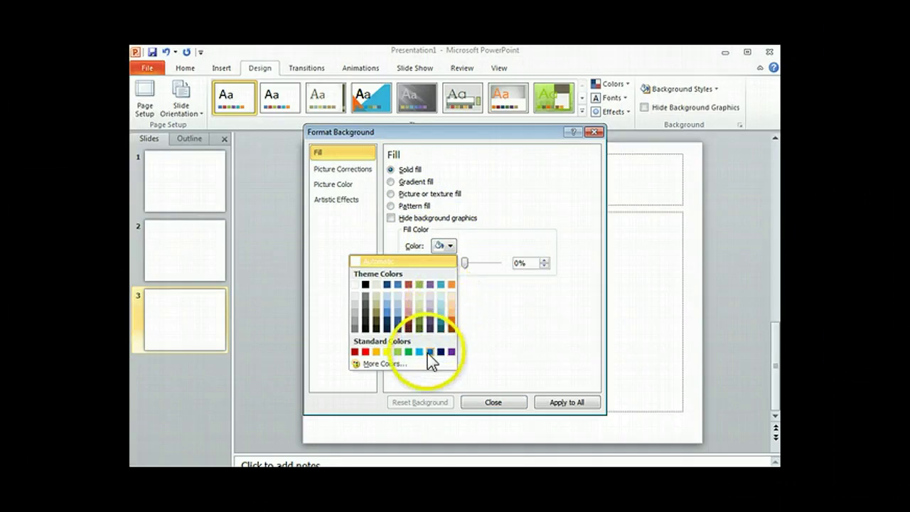
pyautogui.click(392, 363)
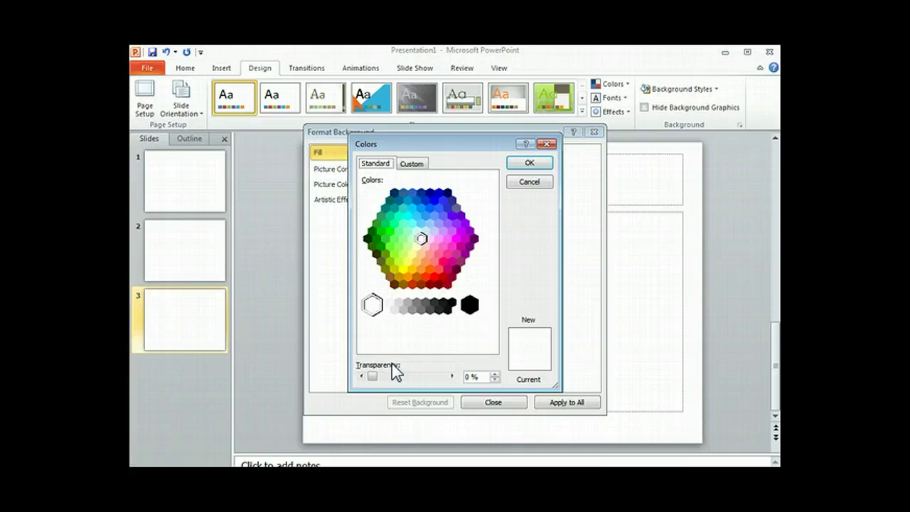
pyautogui.click(431, 193)
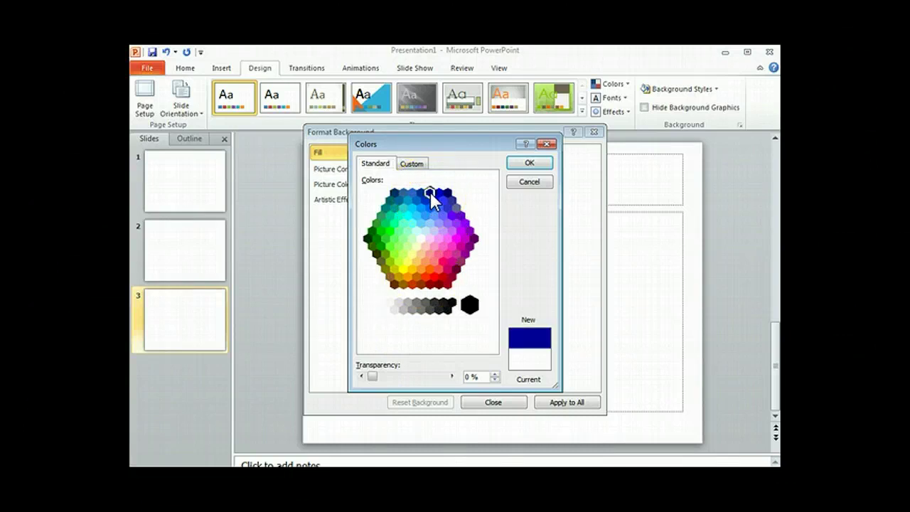
pyautogui.click(529, 162)
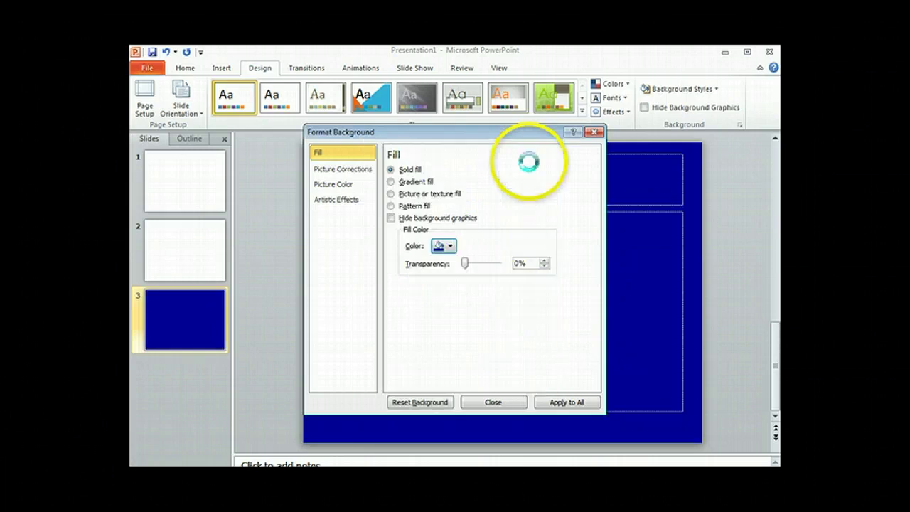
pyautogui.click(569, 404)
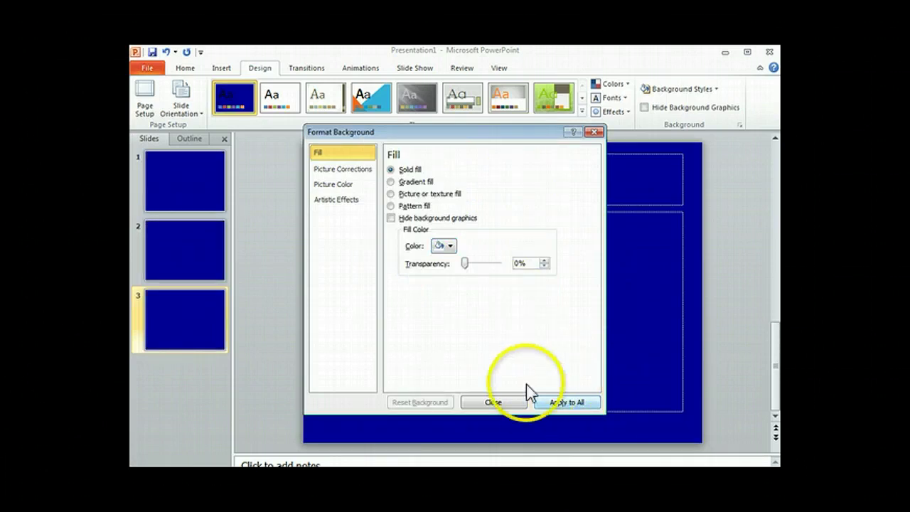
pyautogui.click(494, 402)
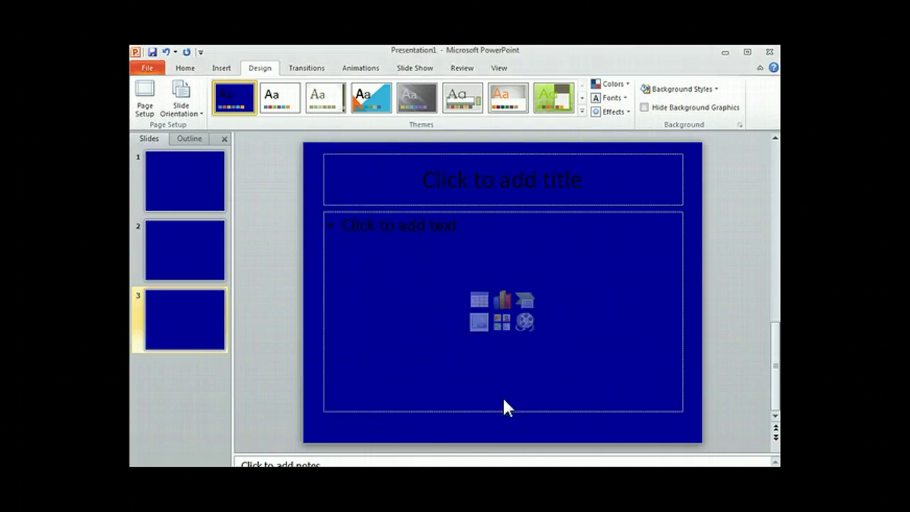
# Delete the title and subtitle placeholders from slide 1
pyautogui.click(205, 185)
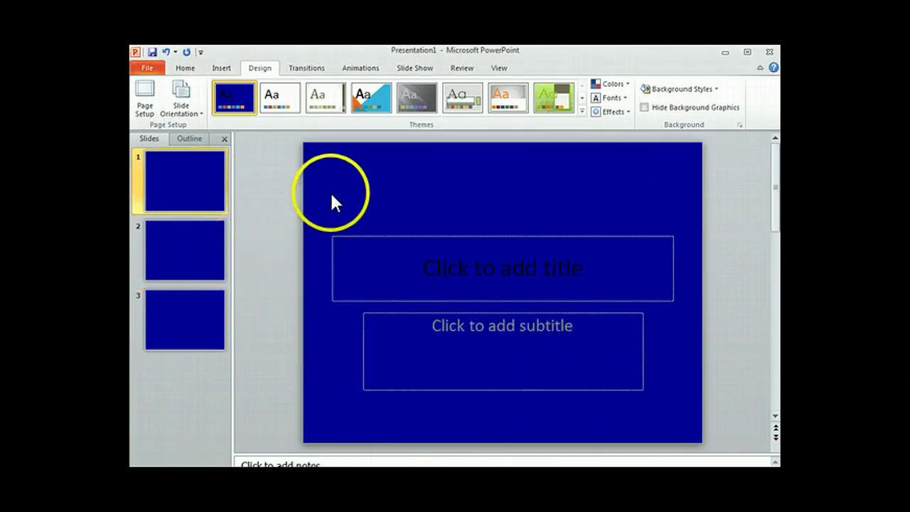
pyautogui.moveTo(326, 194)
pyautogui.mouseDown()
pyautogui.moveTo(378, 288)
pyautogui.moveTo(528, 415)
pyautogui.moveTo(687, 416)
pyautogui.mouseUp()
pyautogui.press('Delete')
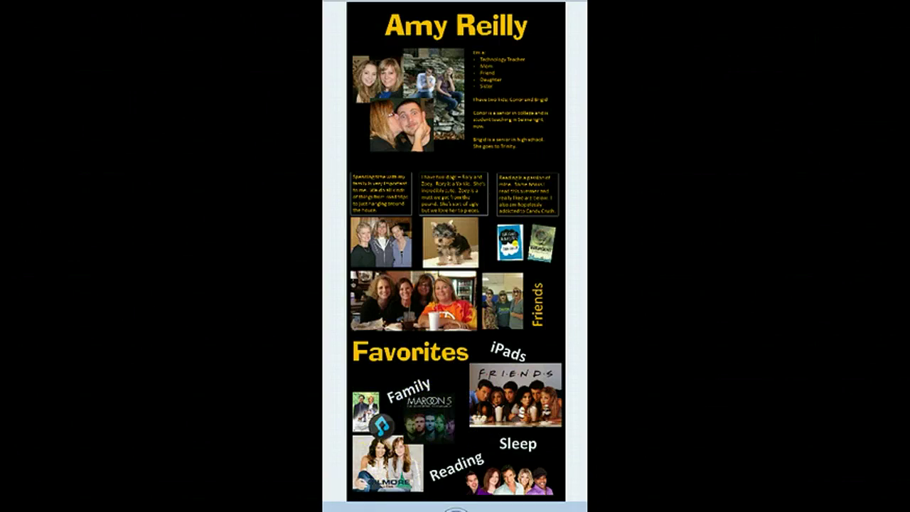
pyautogui.press('Right')
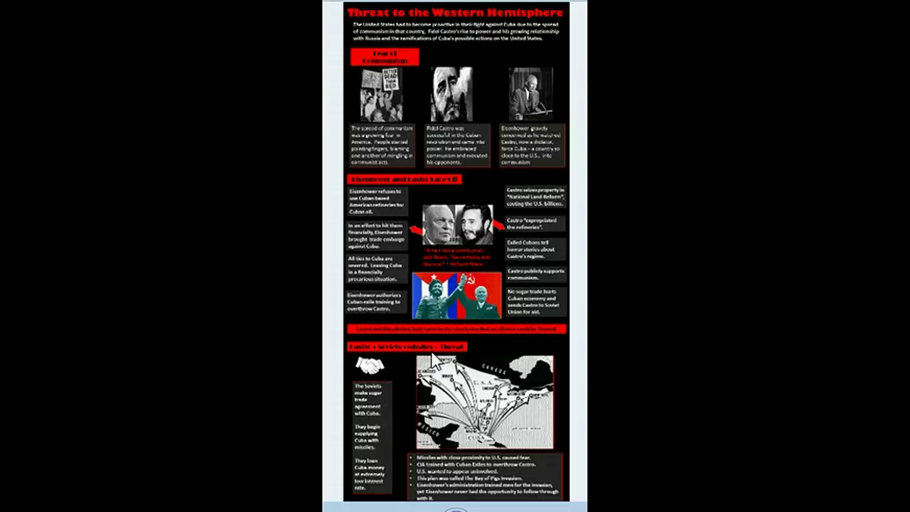
pyautogui.click(398, 375)
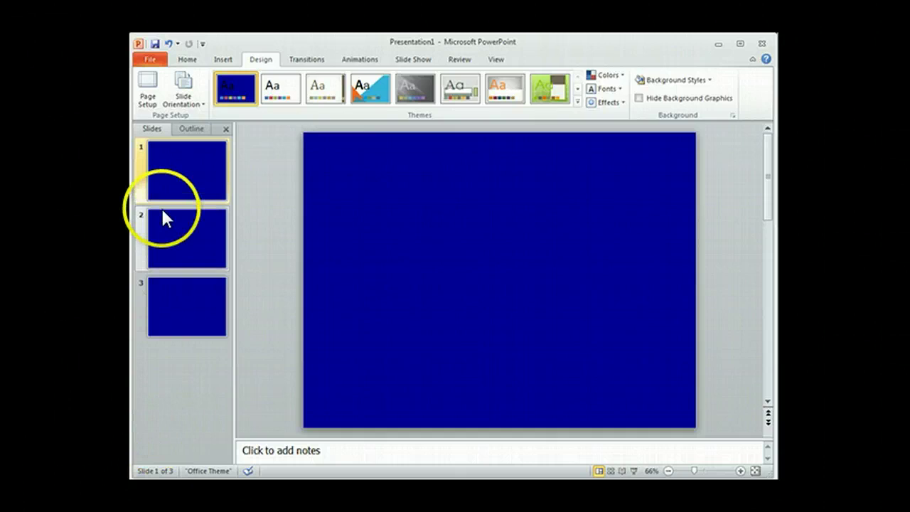
pyautogui.click(153, 59)
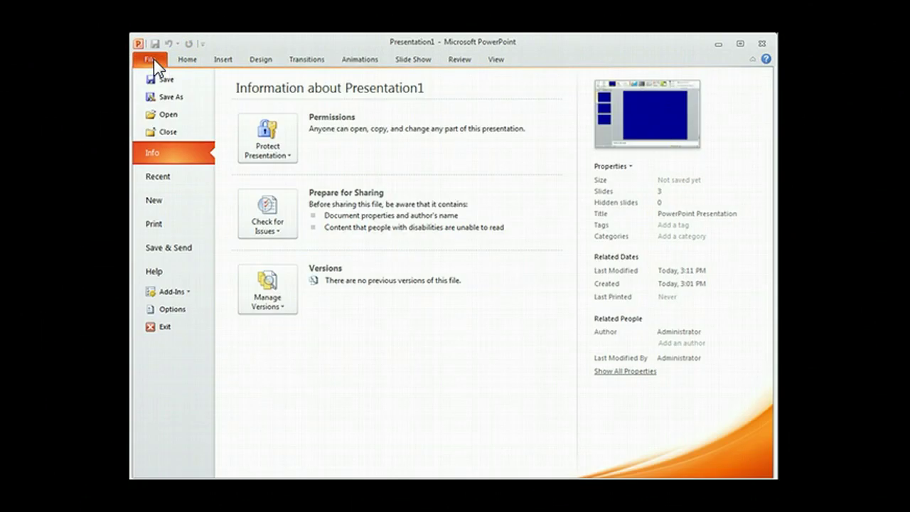
pyautogui.click(169, 99)
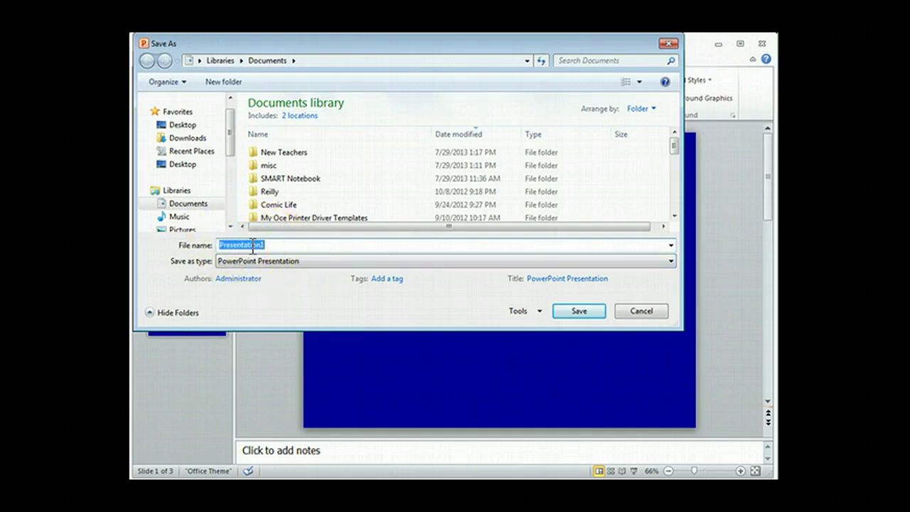
pyautogui.click(640, 311)
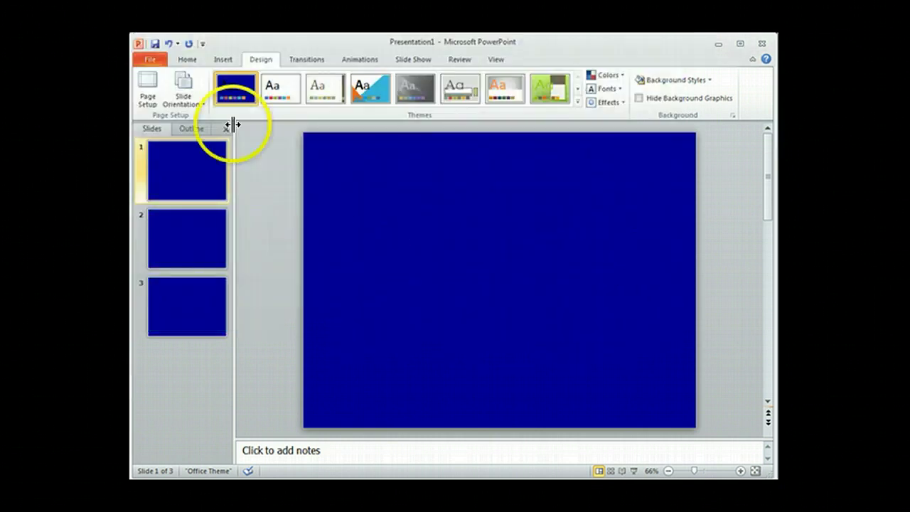
# Export every slide to the Desktop in PNG Portable Network Graphics Format with the file name Presentation1
pyautogui.click(154, 59)
pyautogui.click(167, 98)
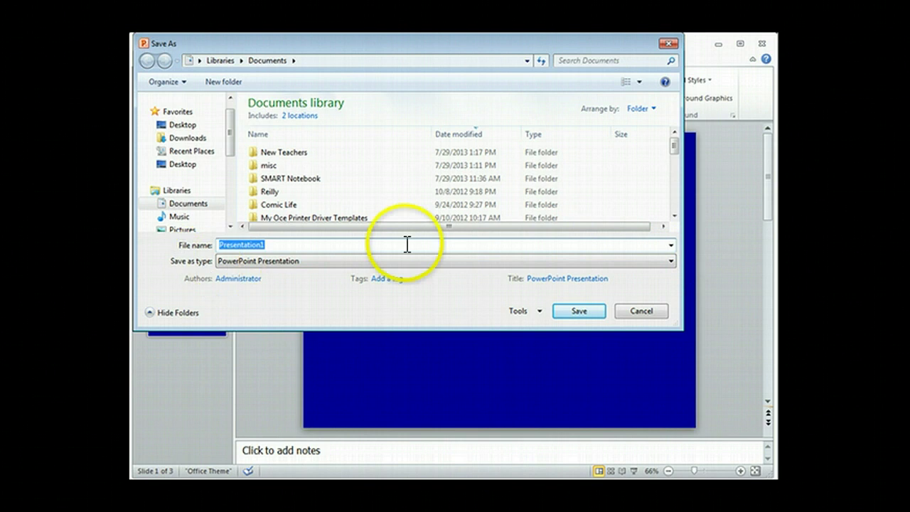
pyautogui.click(671, 260)
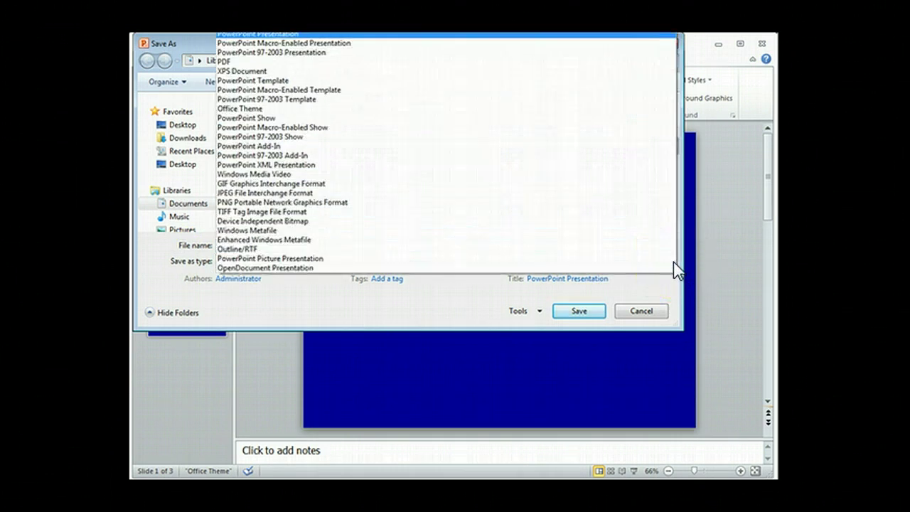
pyautogui.moveTo(673, 262); pyautogui.dragTo(609, 204)
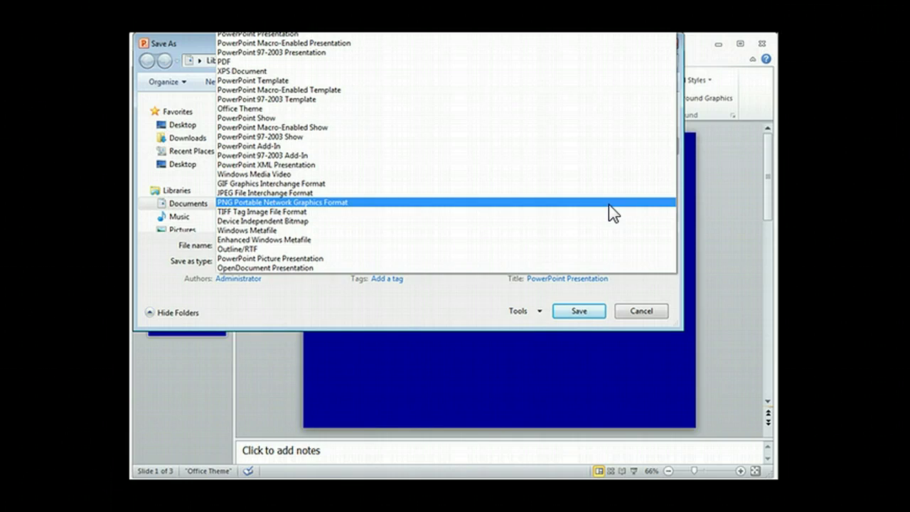
pyautogui.click(609, 204)
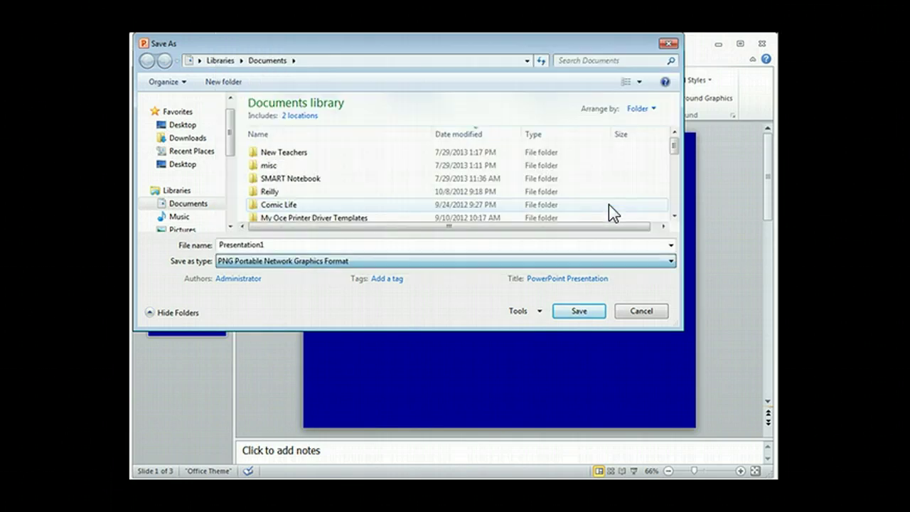
pyautogui.click(584, 318)
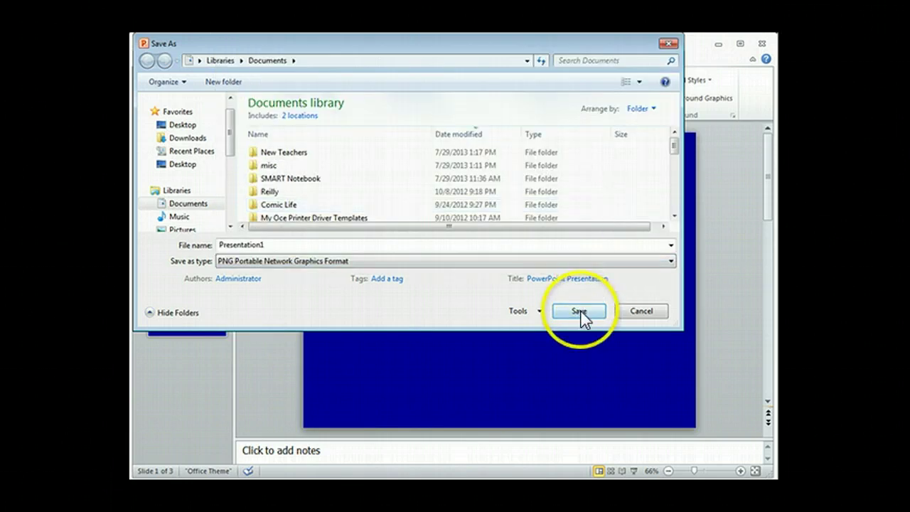
pyautogui.click(193, 126)
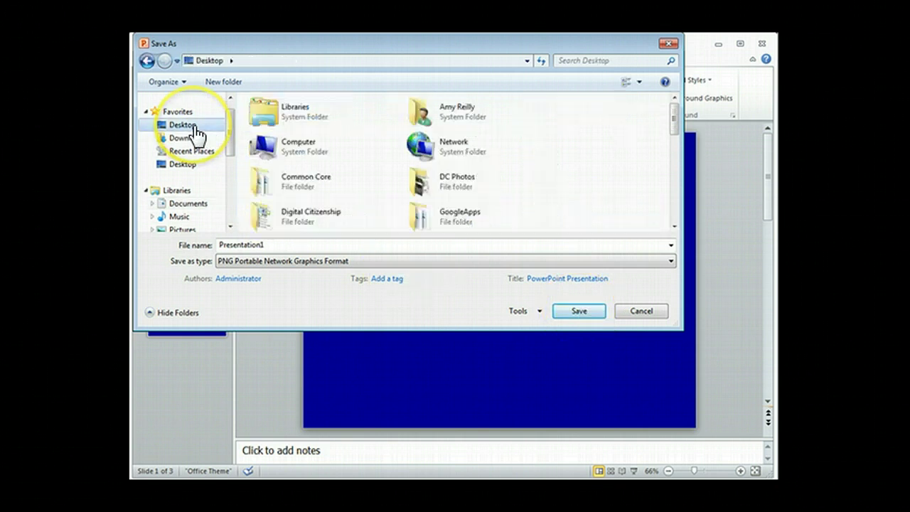
pyautogui.click(584, 313)
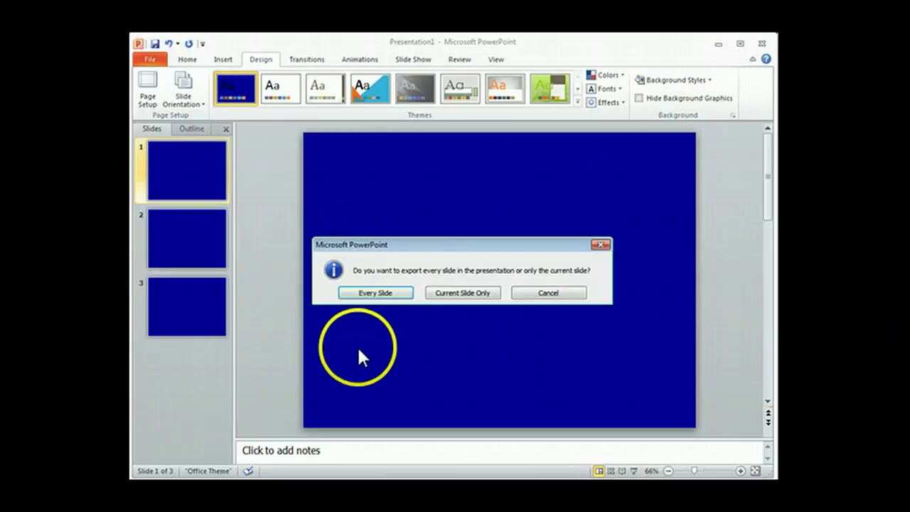
pyautogui.click(391, 293)
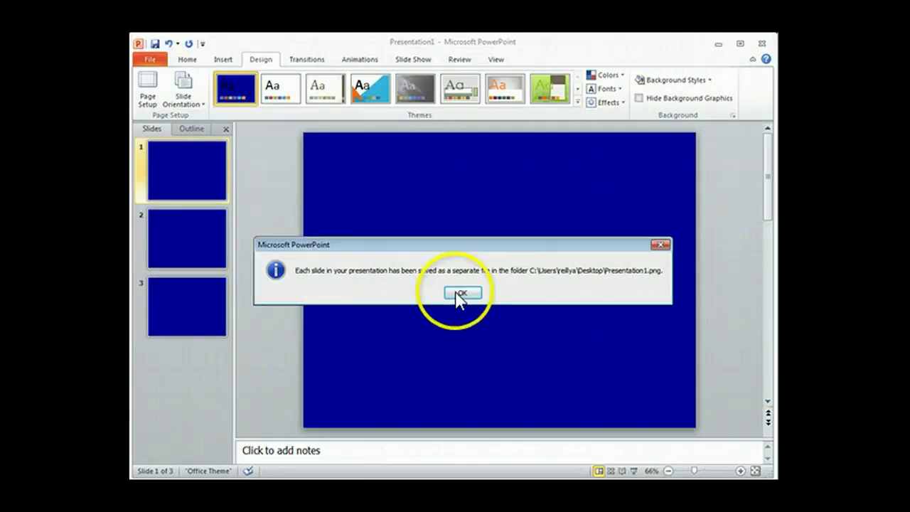
pyautogui.click(459, 294)
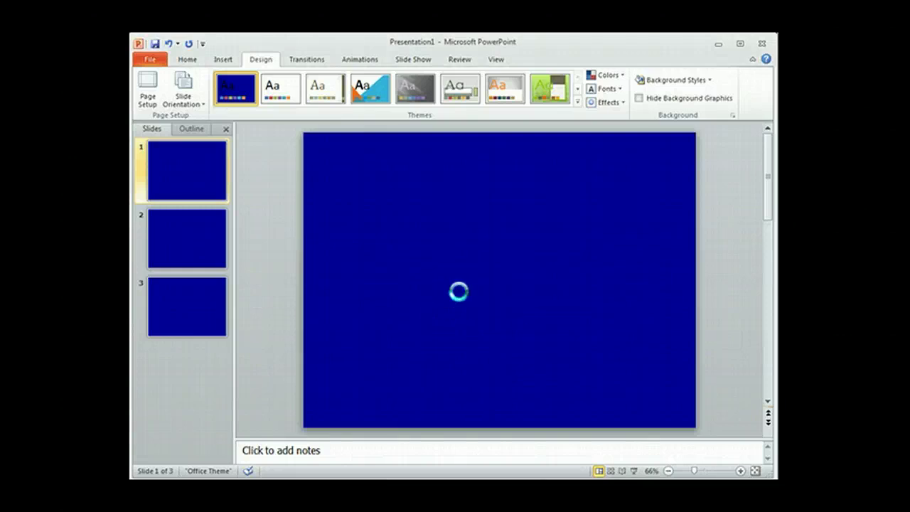
# Switch to Pixlr Express in Firefox and start a new collage
pyautogui.click(720, 44)
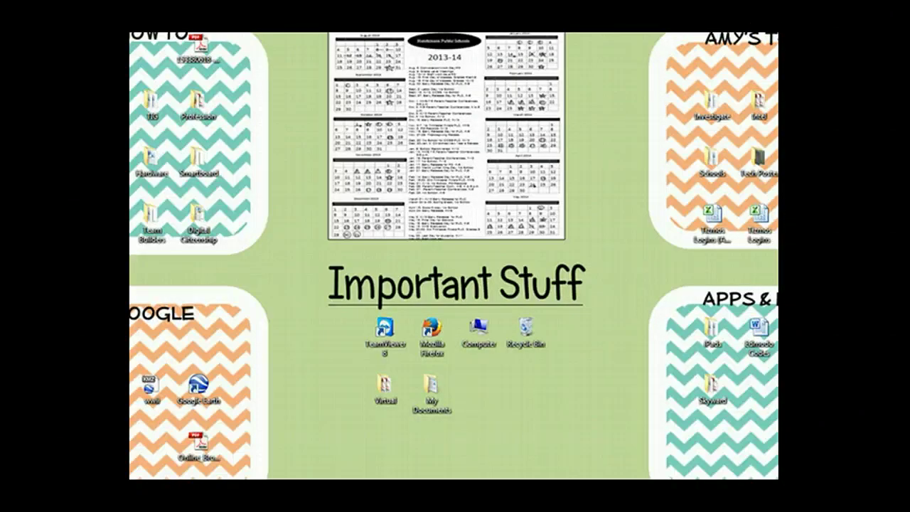
pyautogui.hotkey('alt', 'Tab')
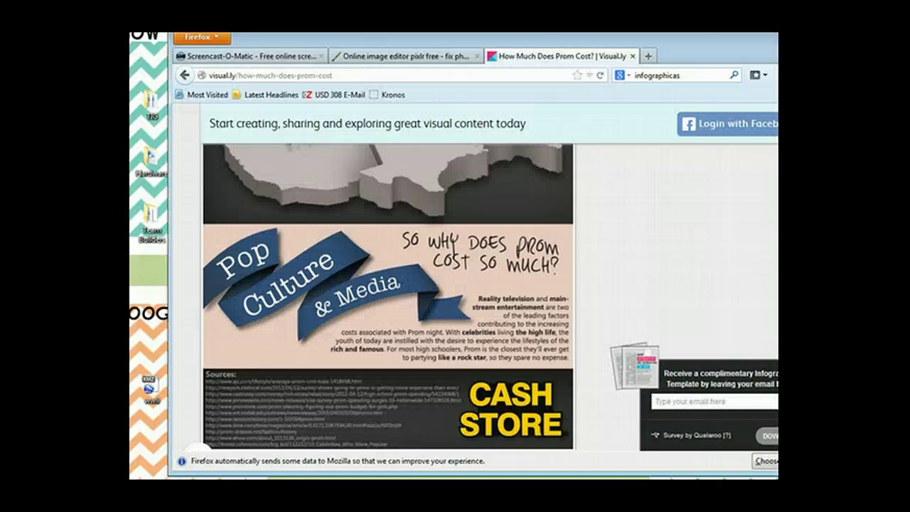
pyautogui.click(397, 56)
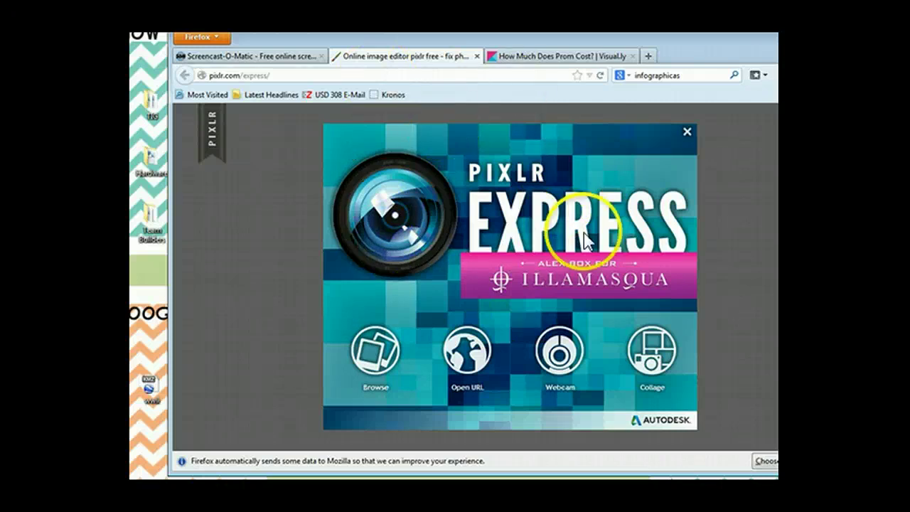
pyautogui.click(660, 356)
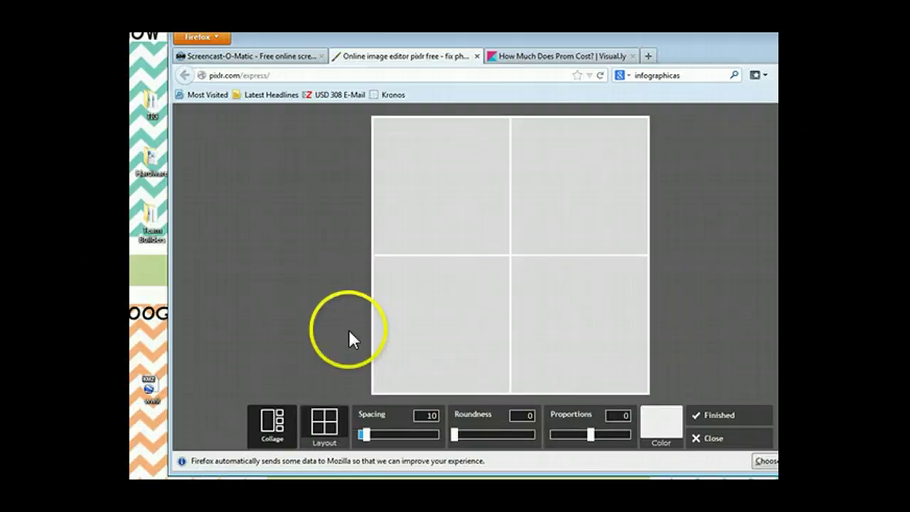
# Set the collage layout to three cells stacked vertically in a single column
pyautogui.click(321, 426)
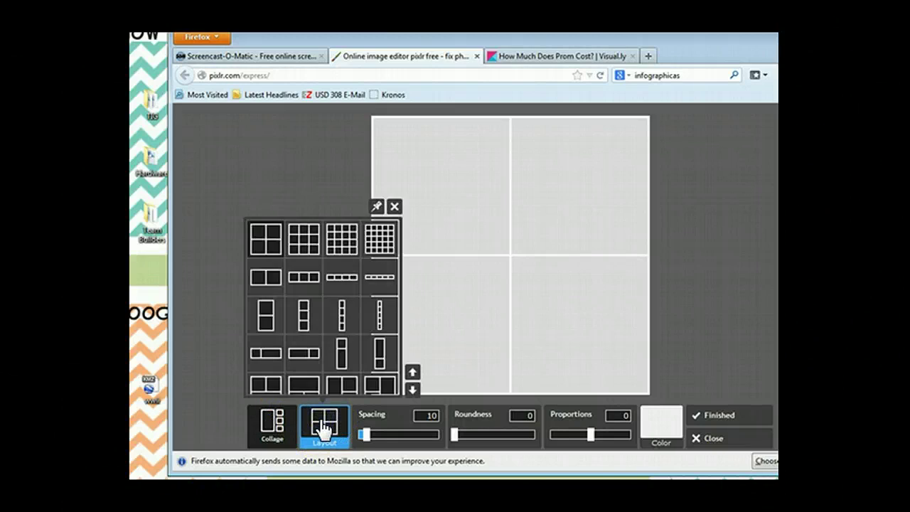
pyautogui.click(309, 298)
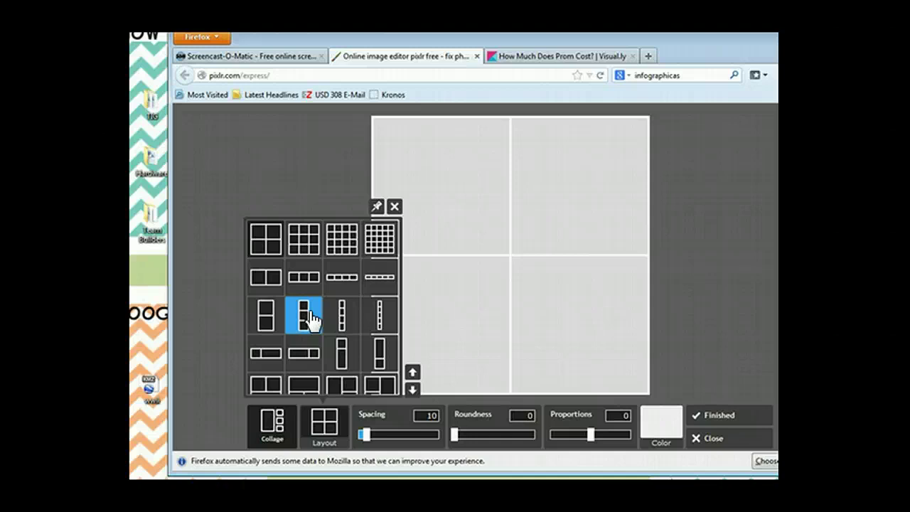
pyautogui.click(310, 313)
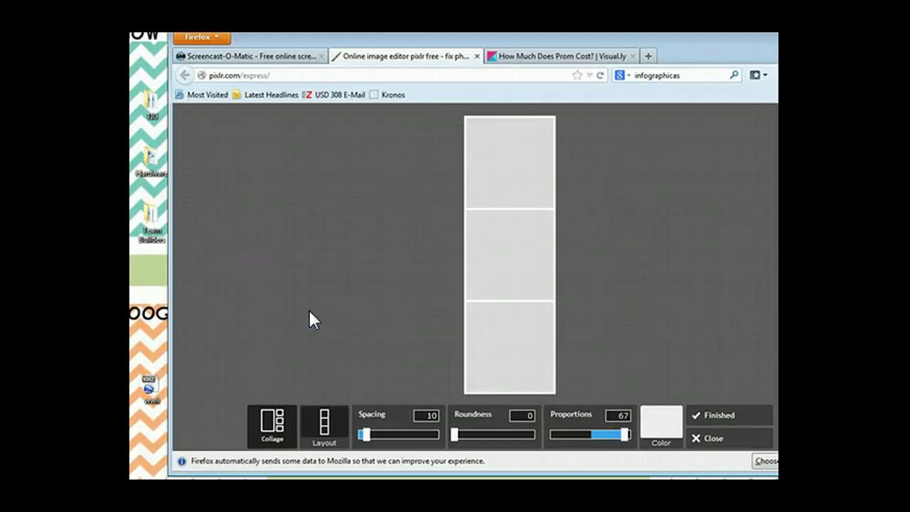
# Fill the collage's top cell with the Slide1 image from the practice infographic2 folder on the Desktop
pyautogui.click(509, 165)
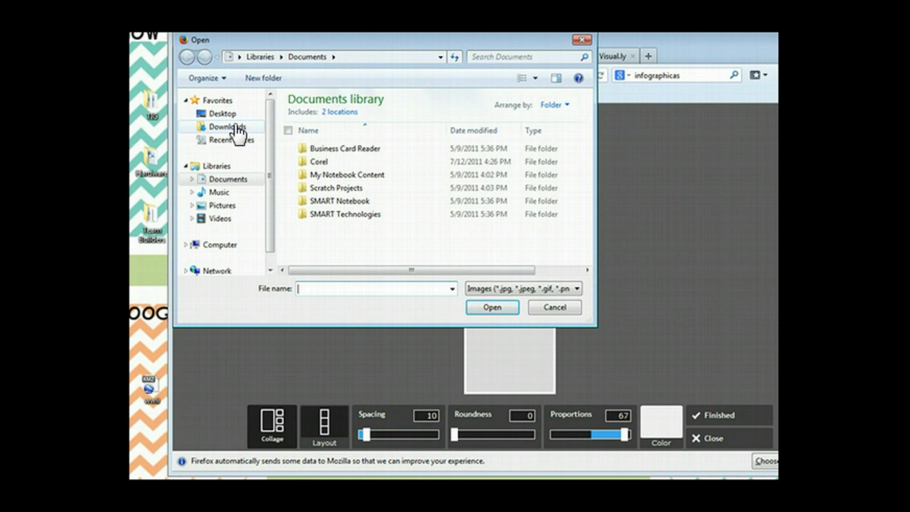
pyautogui.click(233, 118)
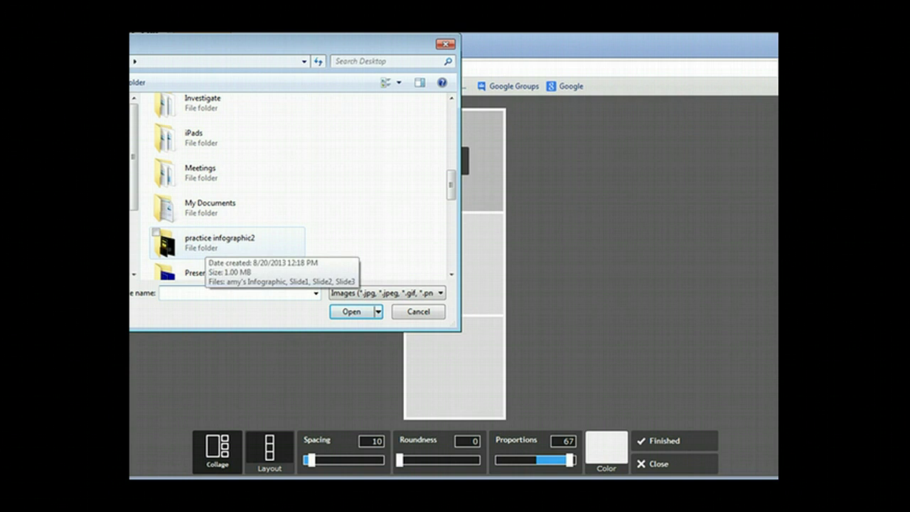
pyautogui.doubleClick(213, 242)
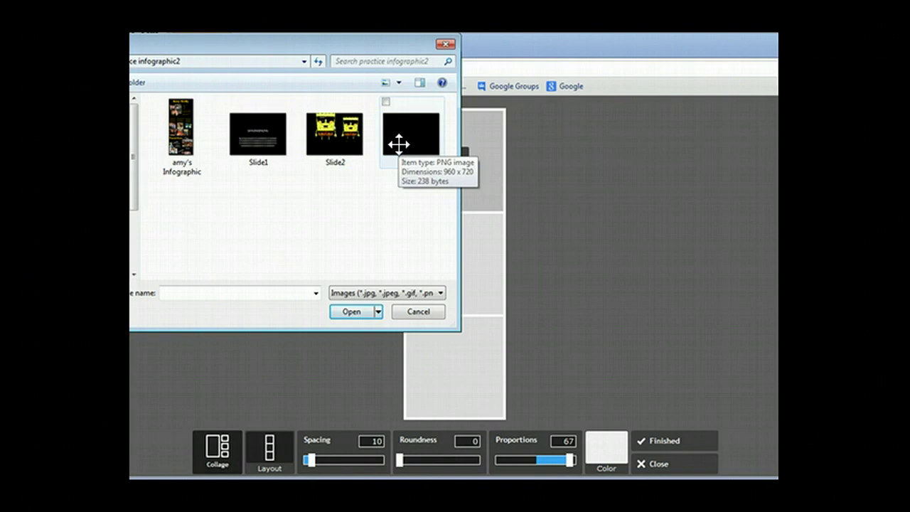
pyautogui.click(311, 194)
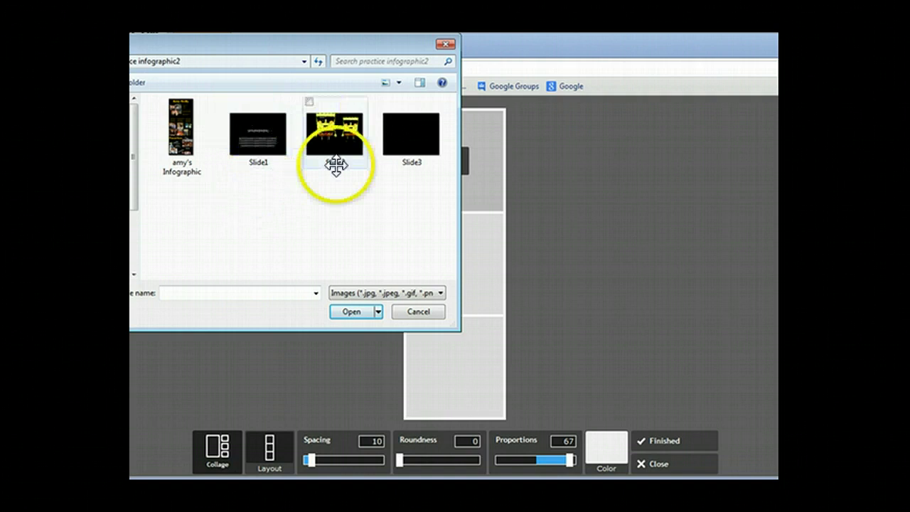
pyautogui.doubleClick(263, 144)
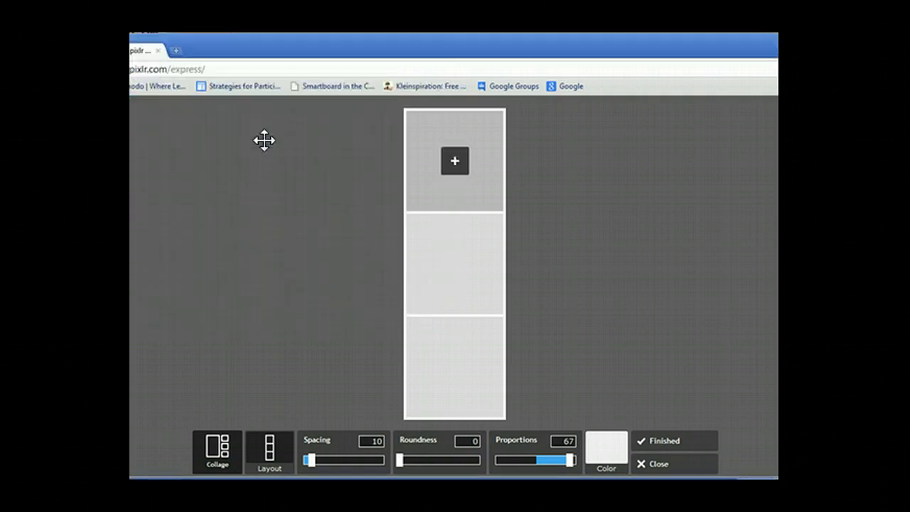
# Fill the collage's middle cell with the Slide2 image and the lowest cell with the Slide3 image
pyautogui.moveTo(484, 305)
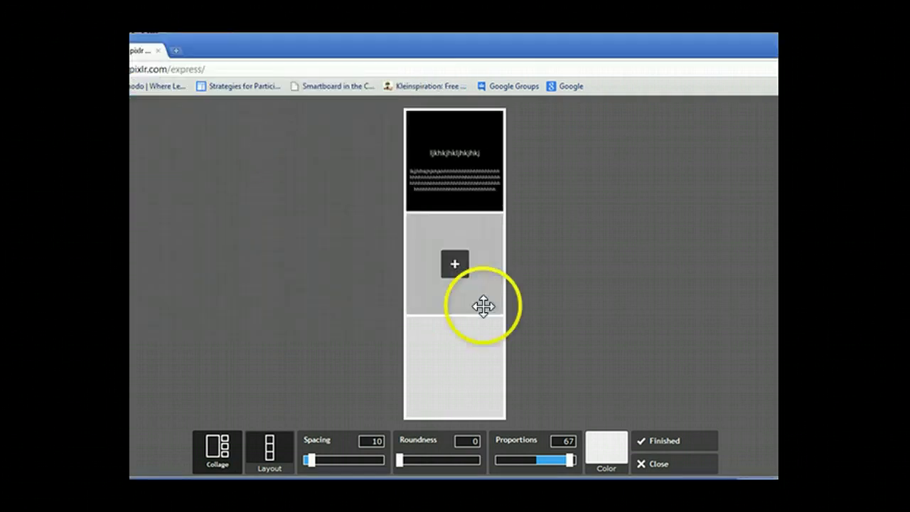
pyautogui.click(456, 263)
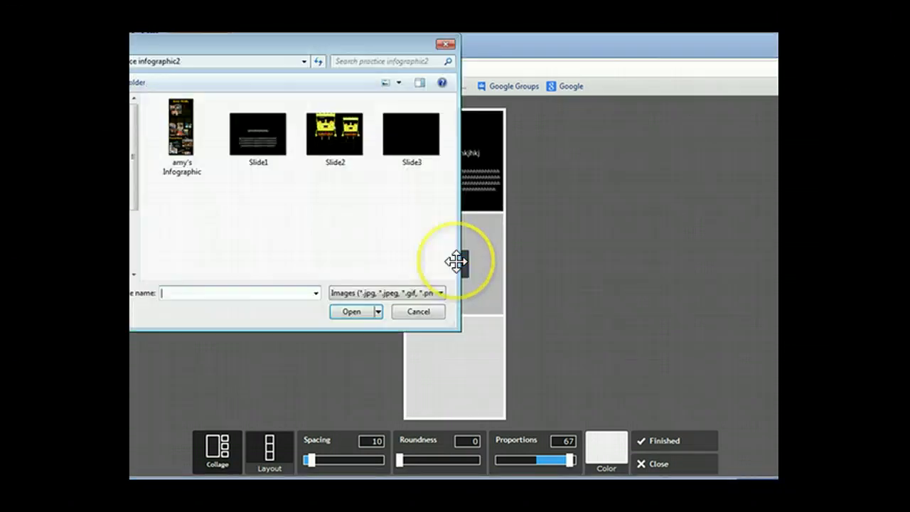
pyautogui.doubleClick(334, 122)
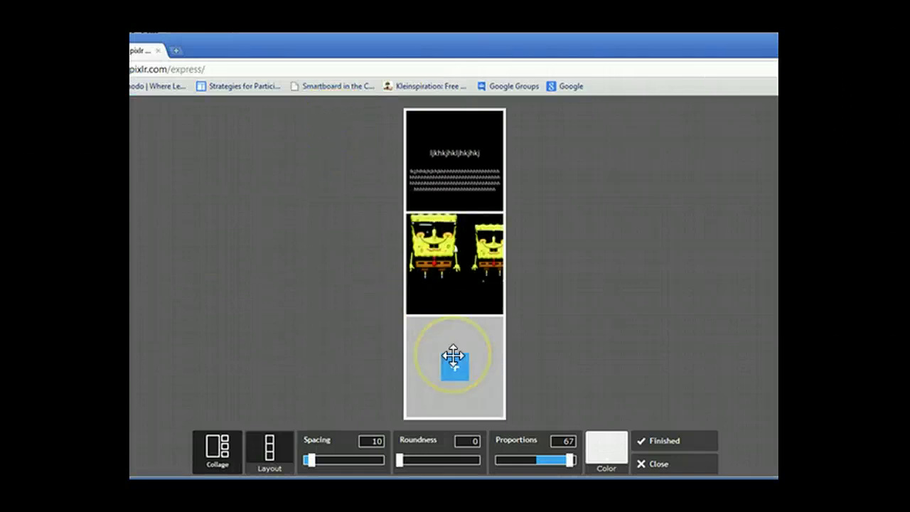
pyautogui.click(453, 359)
pyautogui.doubleClick(405, 135)
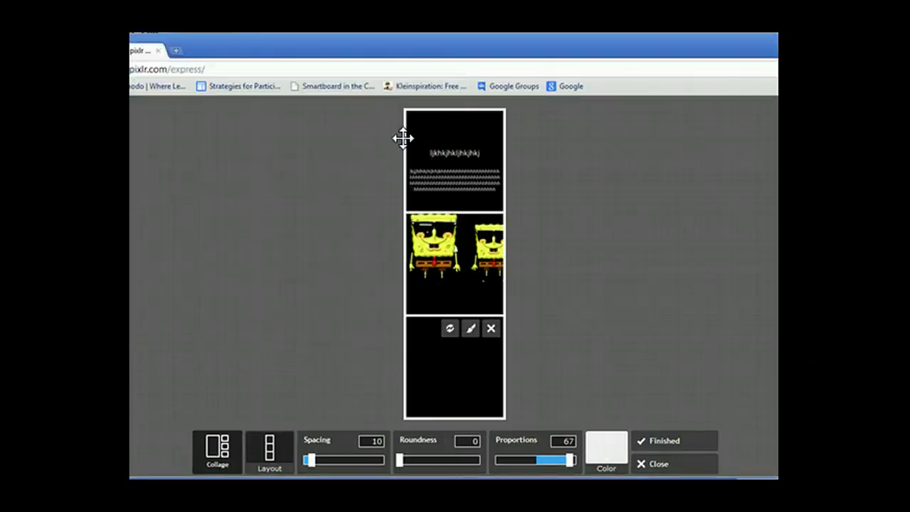
# Set the collage spacing to 0 to remove the white borders around and between the three slides
pyautogui.click(531, 181)
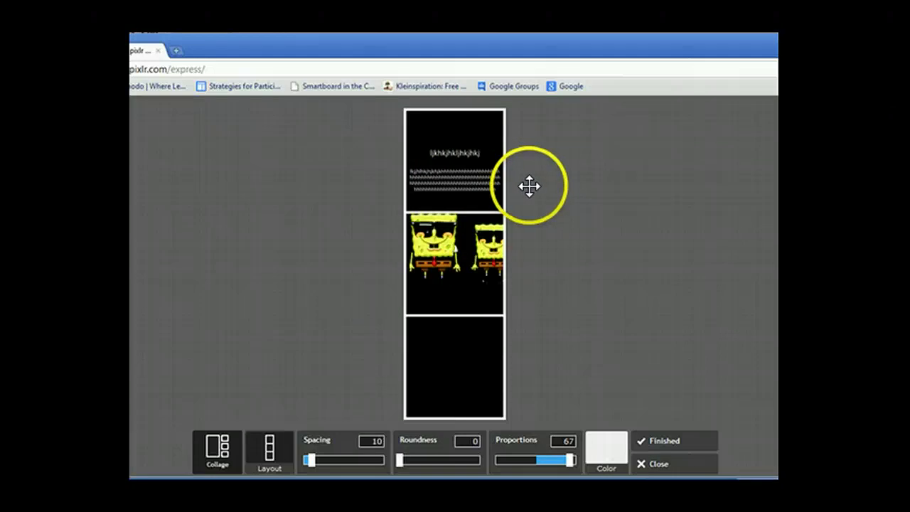
pyautogui.moveTo(430, 125)
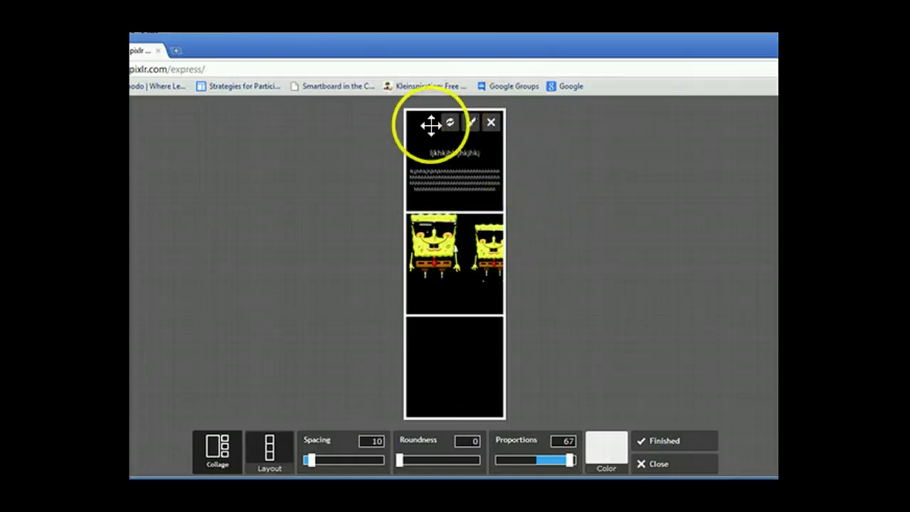
pyautogui.moveTo(413, 317)
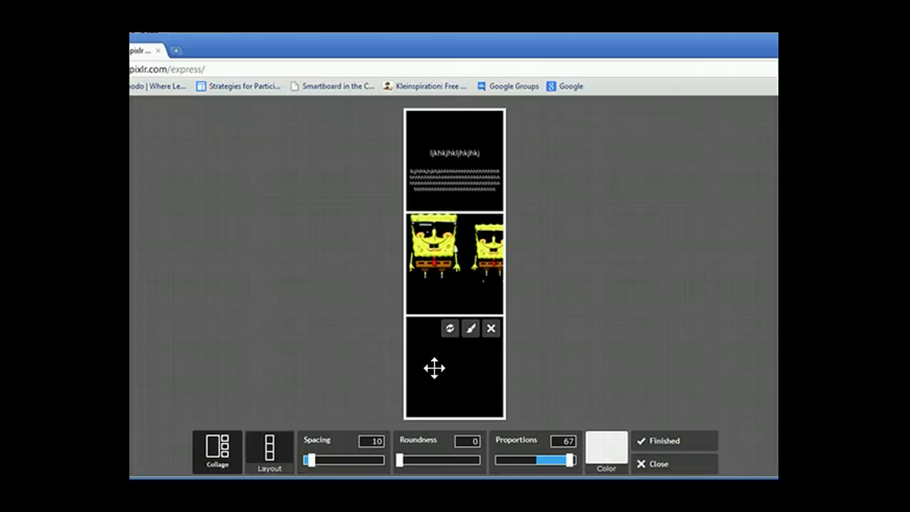
pyautogui.moveTo(406, 325); pyautogui.dragTo(302, 460)
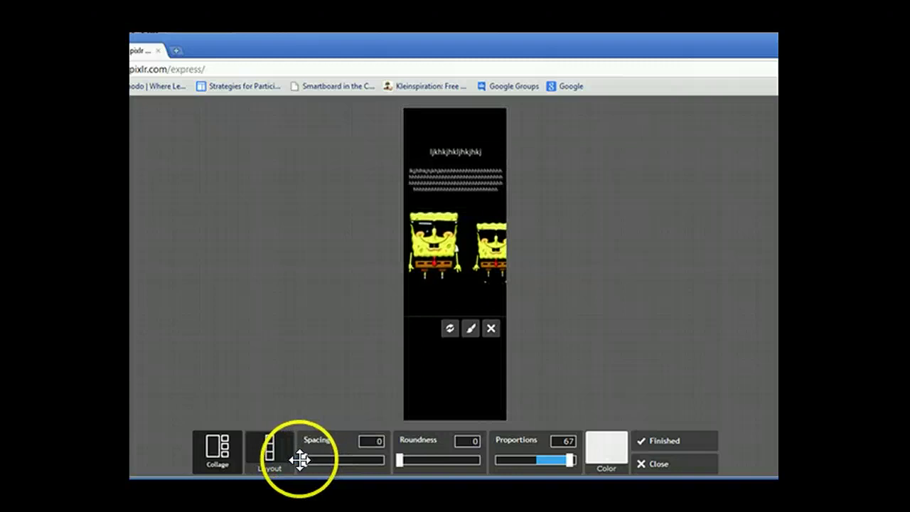
pyautogui.moveTo(440, 348); pyautogui.dragTo(302, 460)
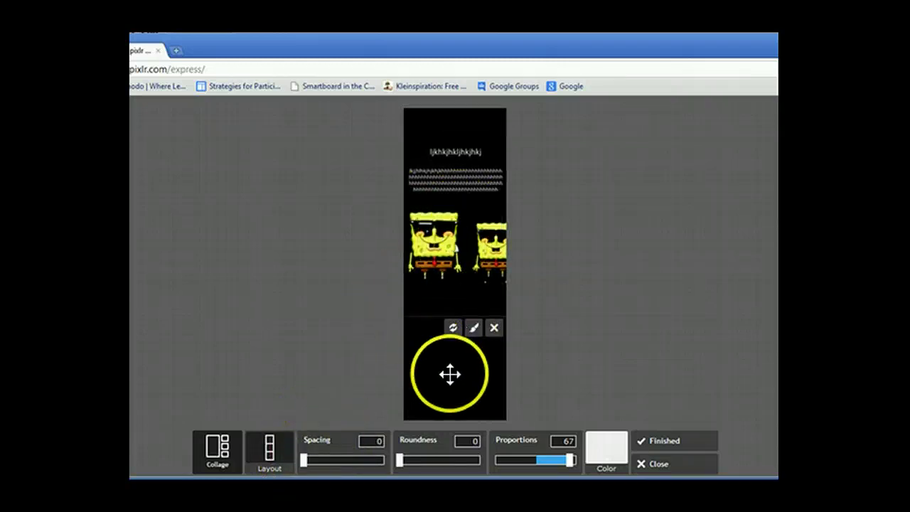
# Set the collage proportions to 58.9 so both cartoon figures on the middle slide fit in full
pyautogui.moveTo(450, 374)
pyautogui.mouseDown()
pyautogui.moveTo(508, 252)
pyautogui.moveTo(538, 358)
pyautogui.mouseUp()
pyautogui.moveTo(570, 461); pyautogui.dragTo(565, 461)
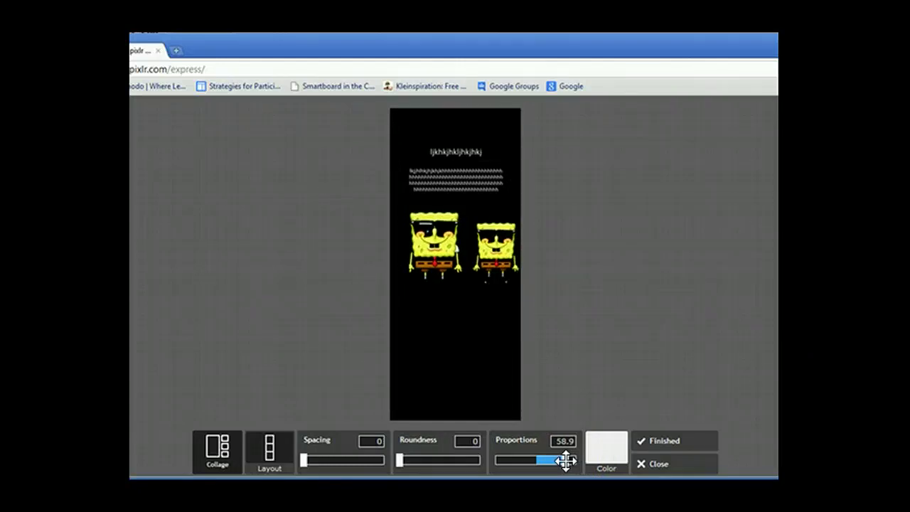
pyautogui.moveTo(565, 461)
pyautogui.mouseDown()
pyautogui.moveTo(524, 454)
pyautogui.moveTo(565, 462)
pyautogui.mouseUp()
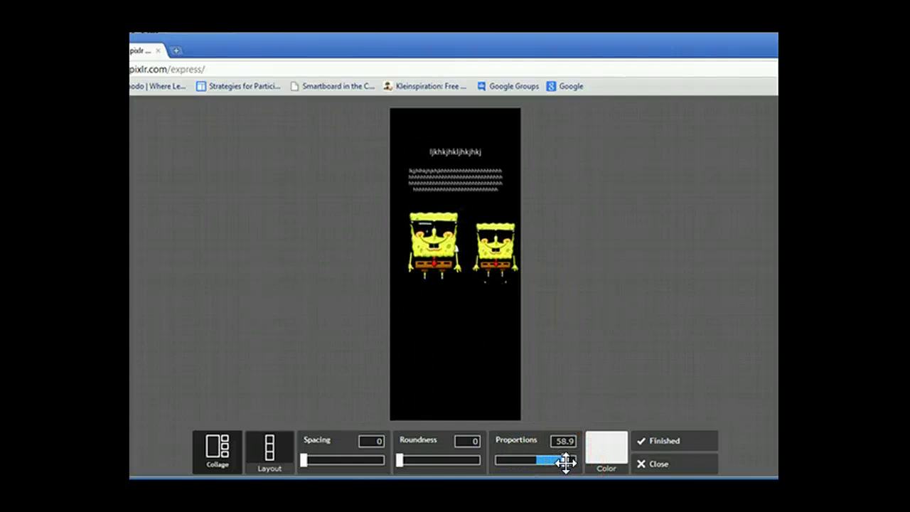
pyautogui.moveTo(518, 240)
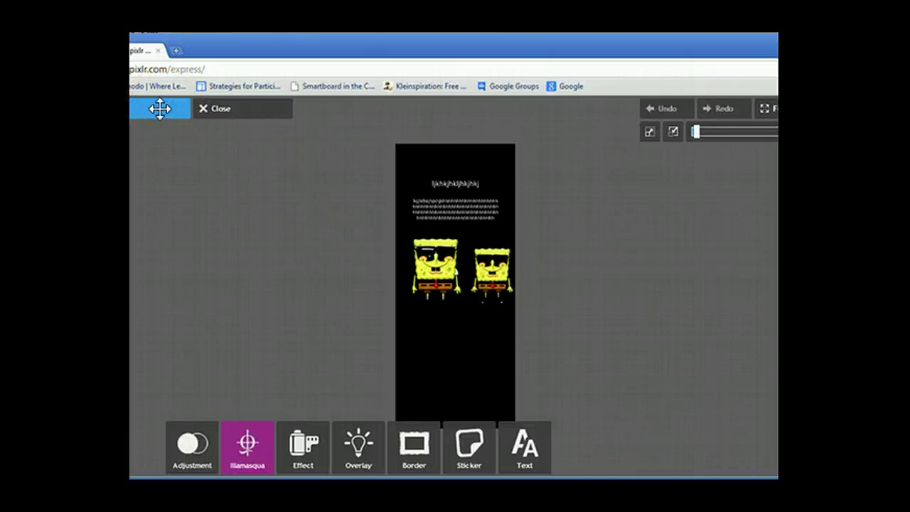
# Start saving the finished collage and name the image "whatever your teacher tells you"
pyautogui.click(156, 108)
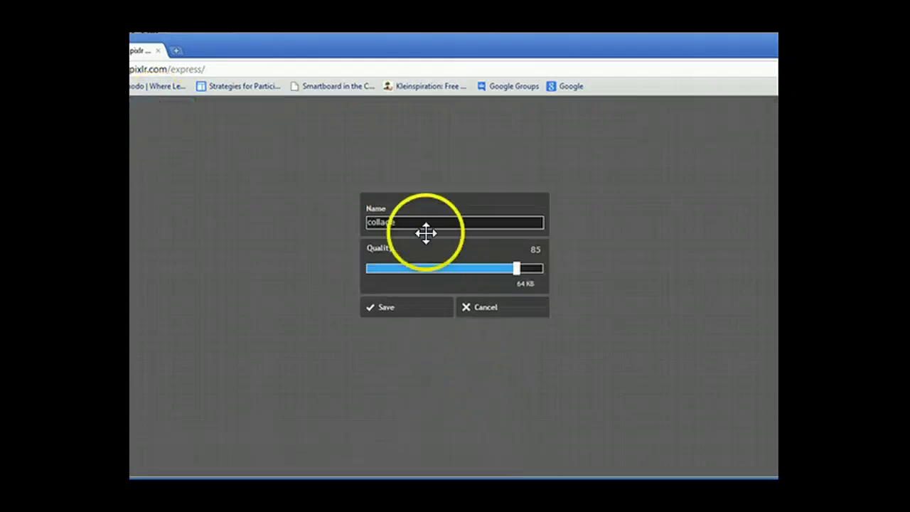
pyautogui.doubleClick(405, 221)
pyautogui.moveTo(405, 221); pyautogui.dragTo(365, 226)
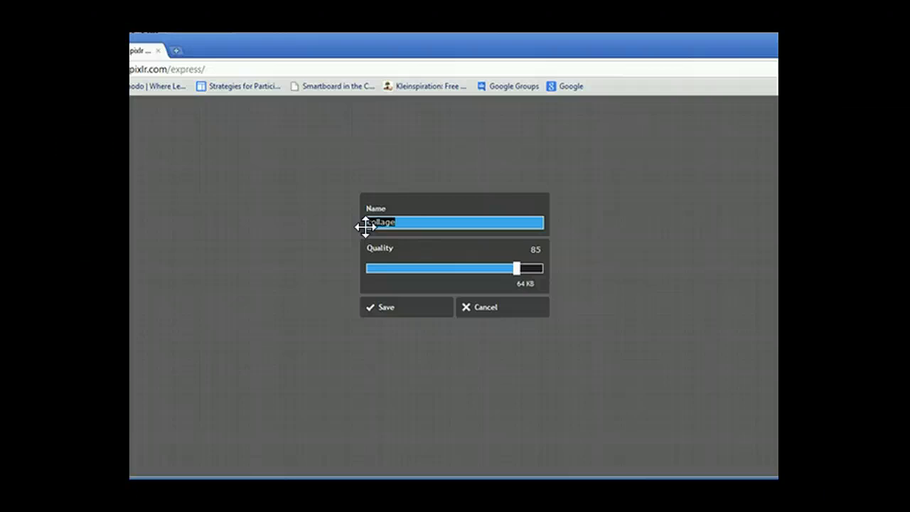
pyautogui.write('s')
pyautogui.write('hatever yo')
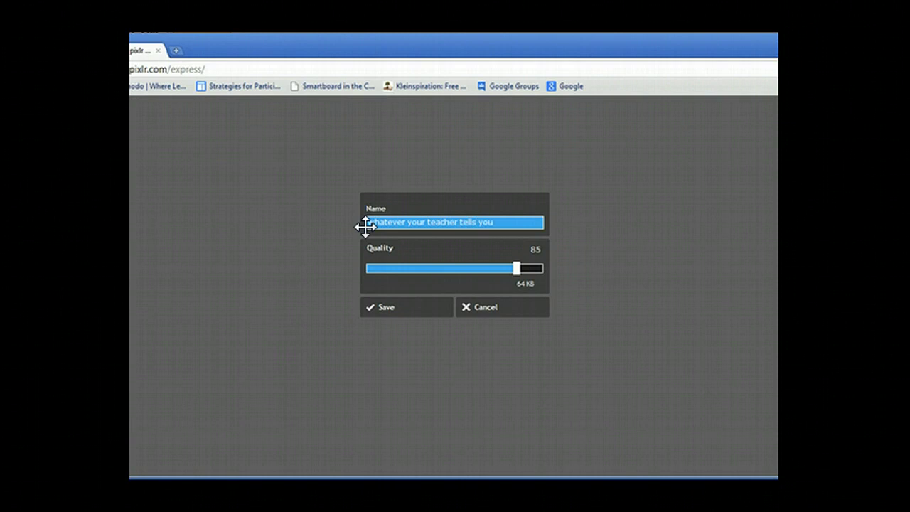
# Set the image quality to 100 and save the collage in the practice infographic2 folder
pyautogui.moveTo(514, 266); pyautogui.dragTo(545, 267)
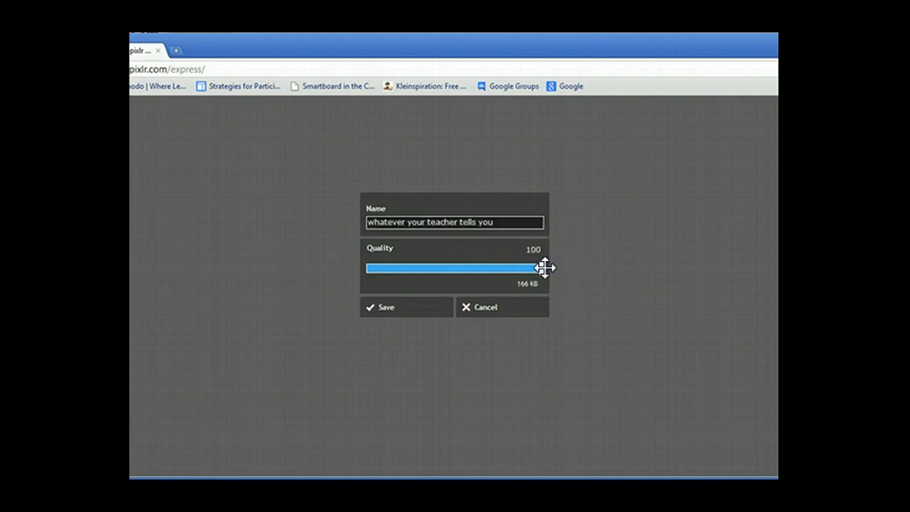
pyautogui.click(543, 267)
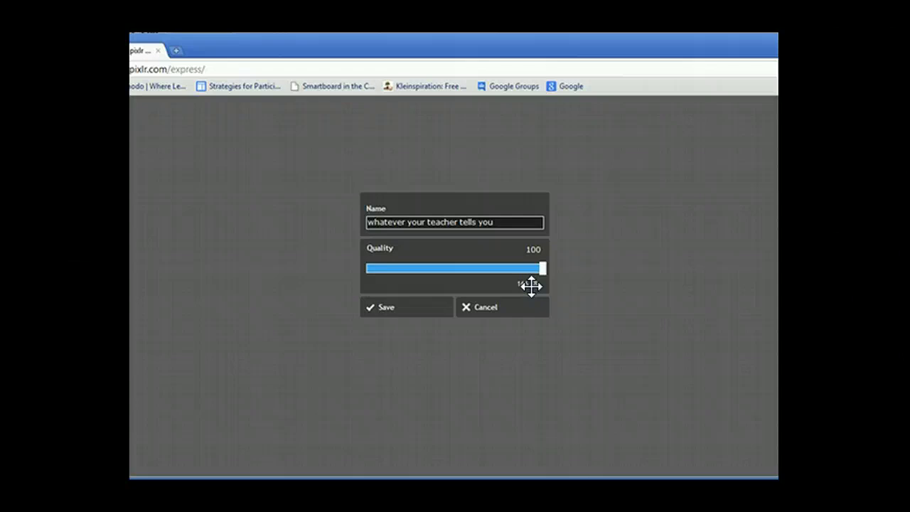
pyautogui.click(406, 308)
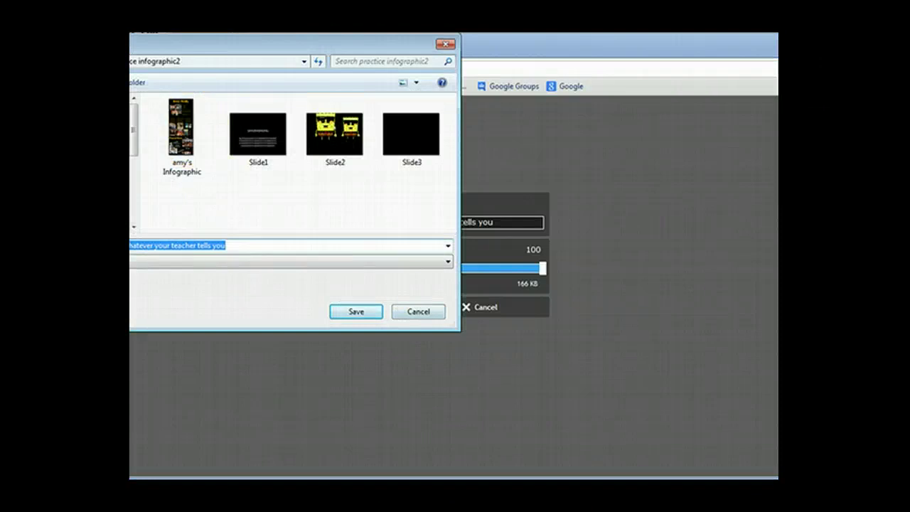
pyautogui.click(356, 312)
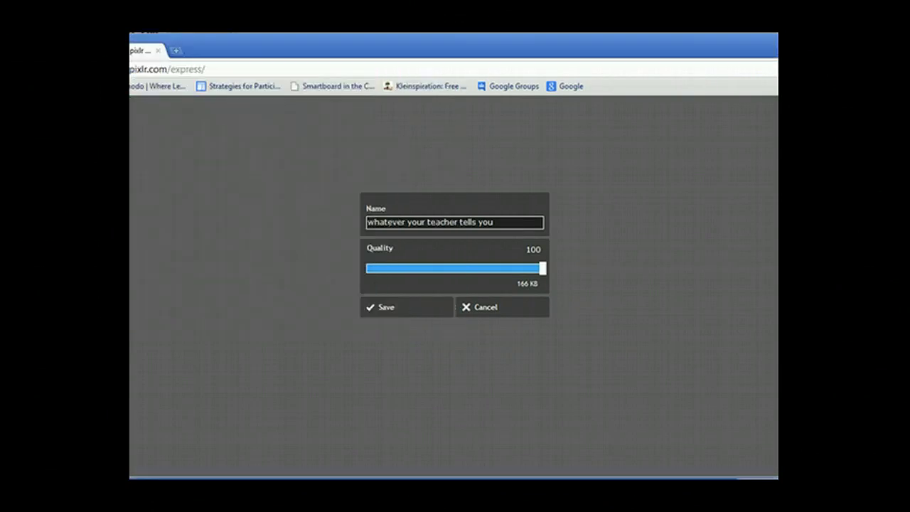